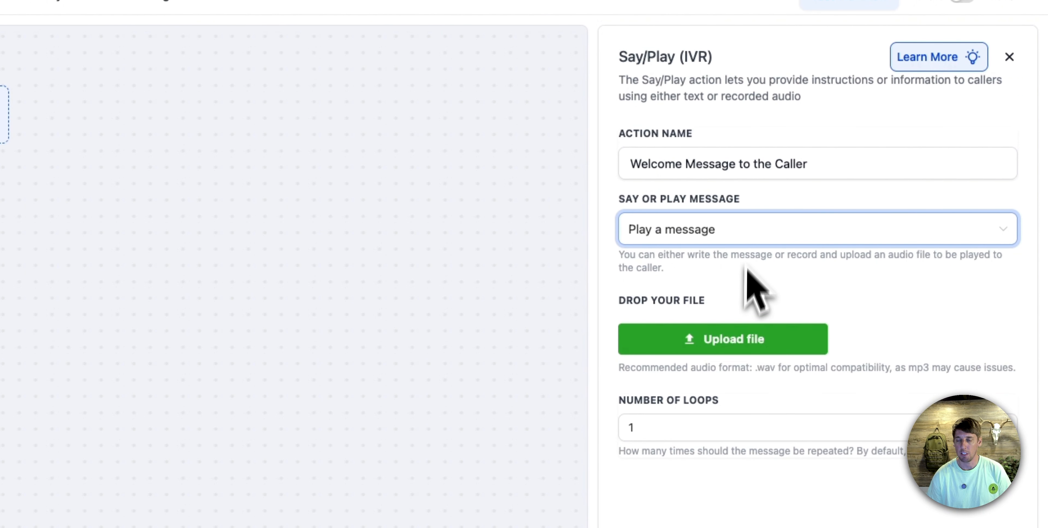
# Examine the say-or-play message options of the Welcome Message to the Caller action
pyautogui.click(751, 230)
pyautogui.click(696, 297)
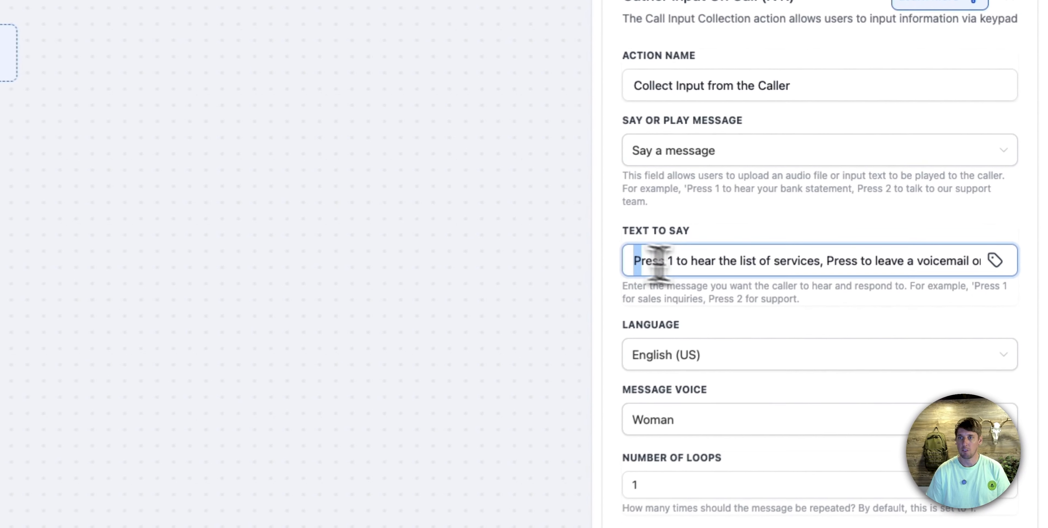
# Read the full spoken prompt of the Collect Input from the Caller action and close it without saving
pyautogui.moveTo(839, 190); pyautogui.dragTo(915, 190)
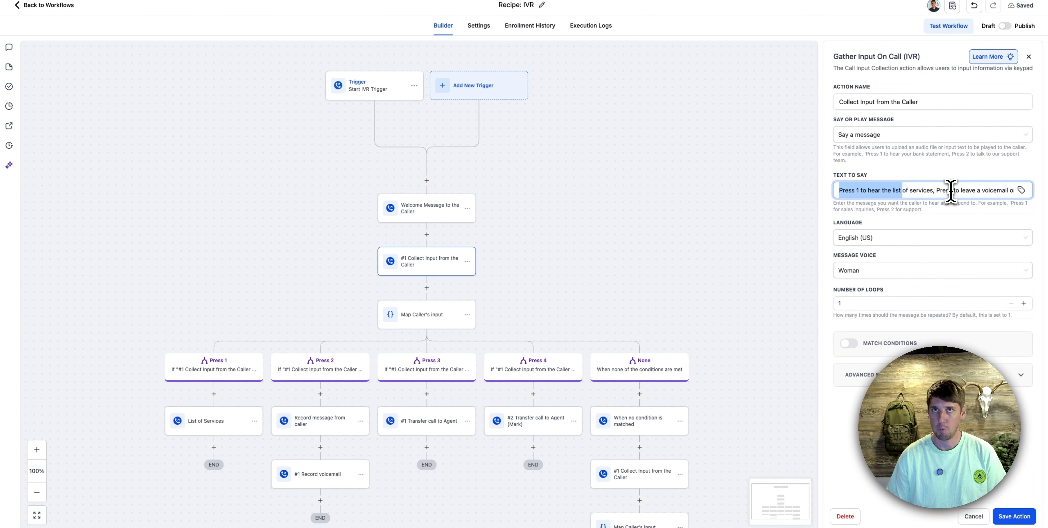
pyautogui.click(954, 190)
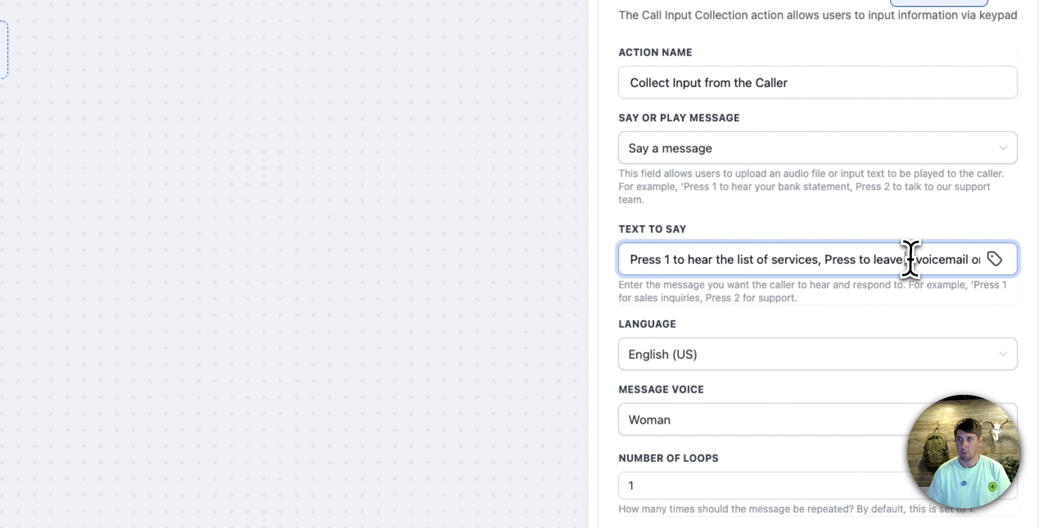
pyautogui.moveTo(872, 259); pyautogui.dragTo(913, 270)
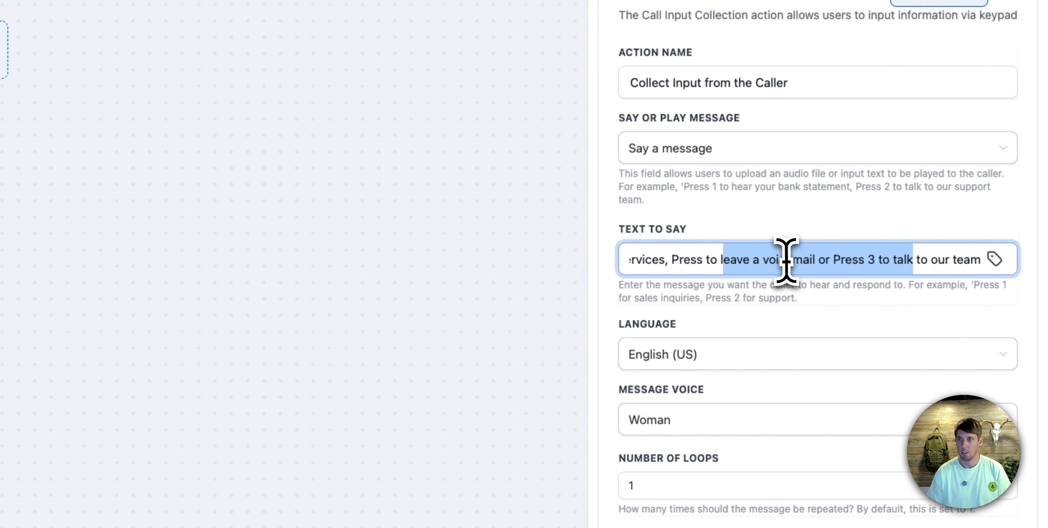
pyautogui.click(908, 259)
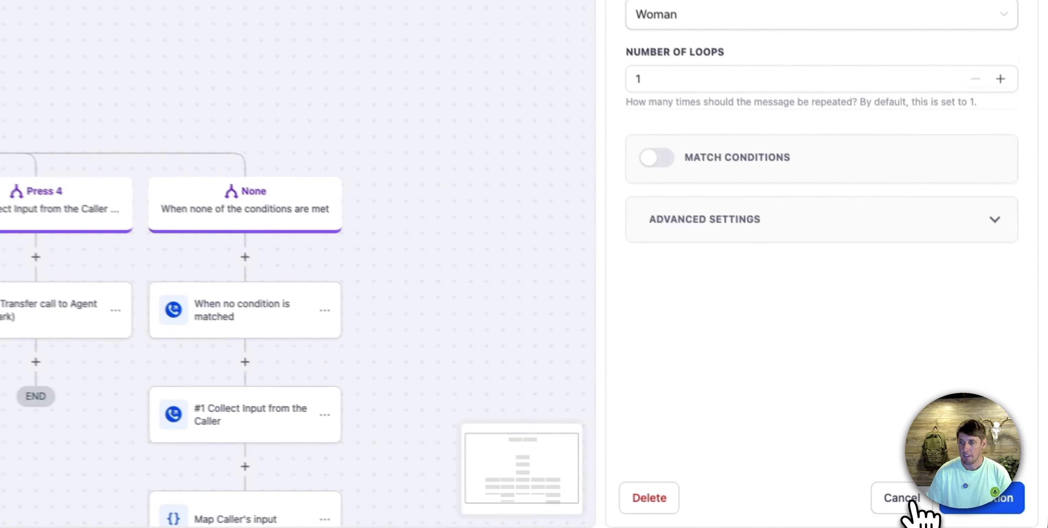
pyautogui.click(976, 517)
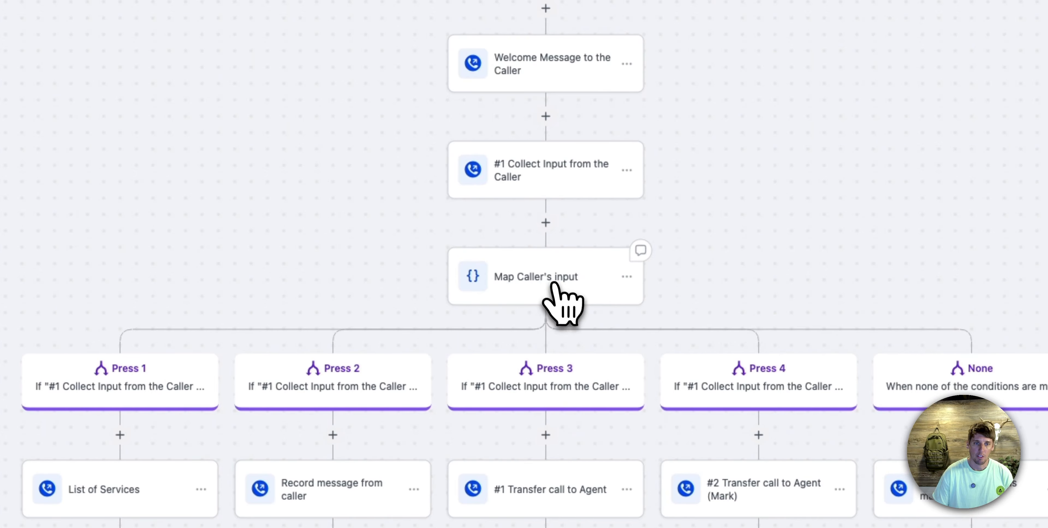
# Review the digit conditions of the Press 1 to Press 4 branches in the first Map Caller's input condition, and close it without saving
pyautogui.click(528, 281)
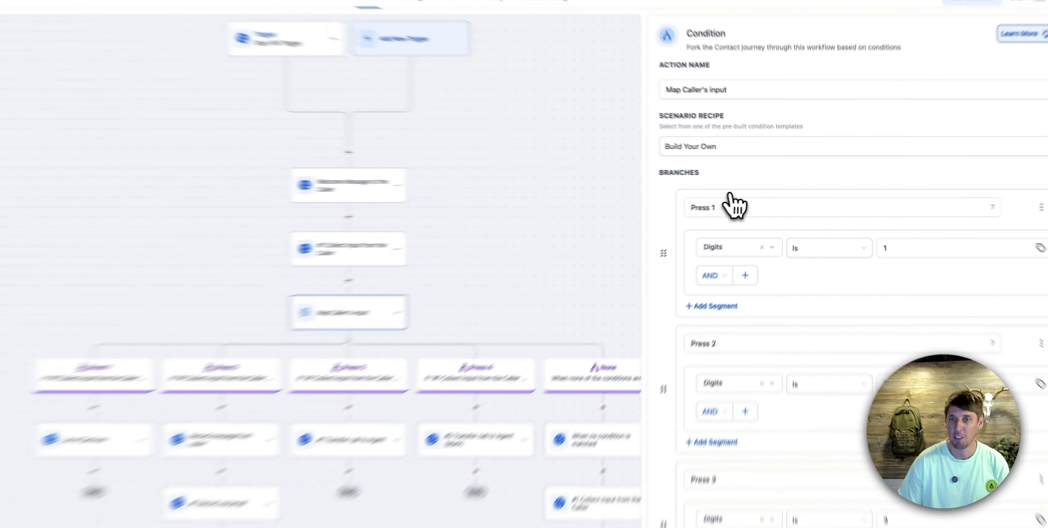
pyautogui.scroll(-2, 764, 161)
pyautogui.scroll(-1, 767, 161)
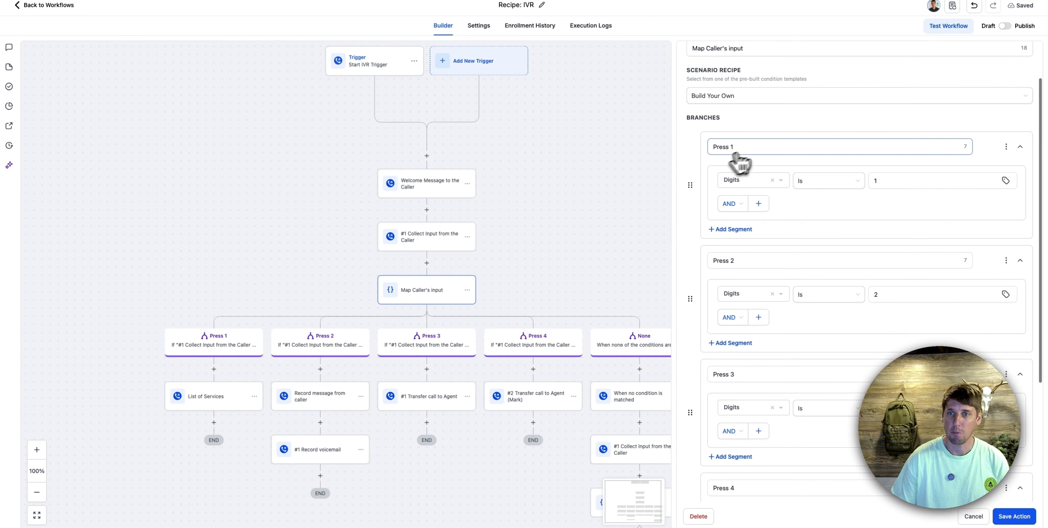
pyautogui.scroll(-4, 785, 257)
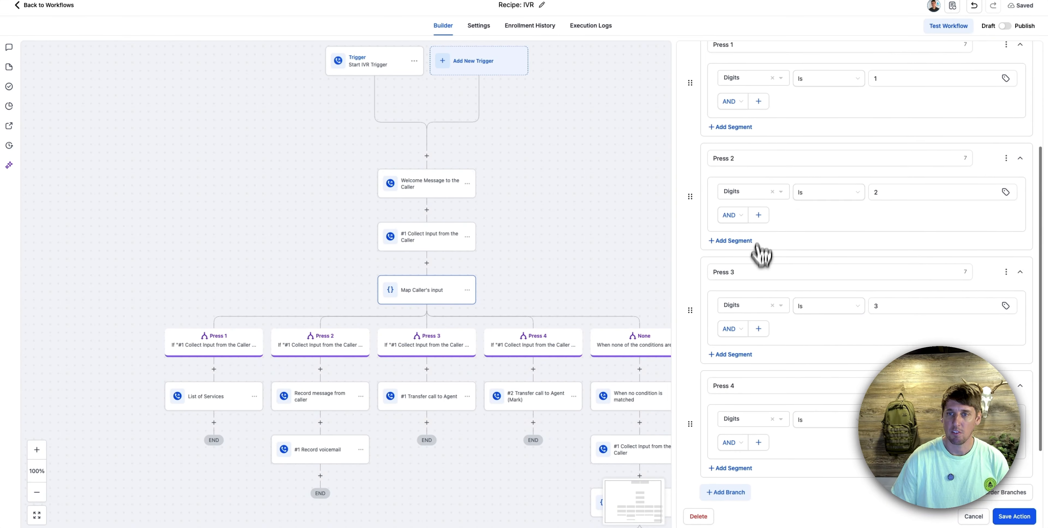
pyautogui.click(897, 174)
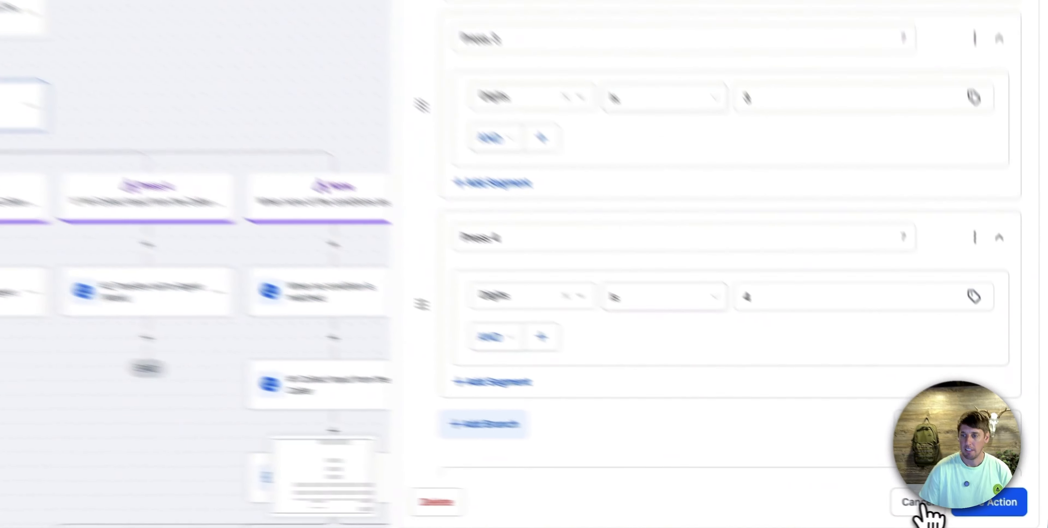
pyautogui.click(977, 518)
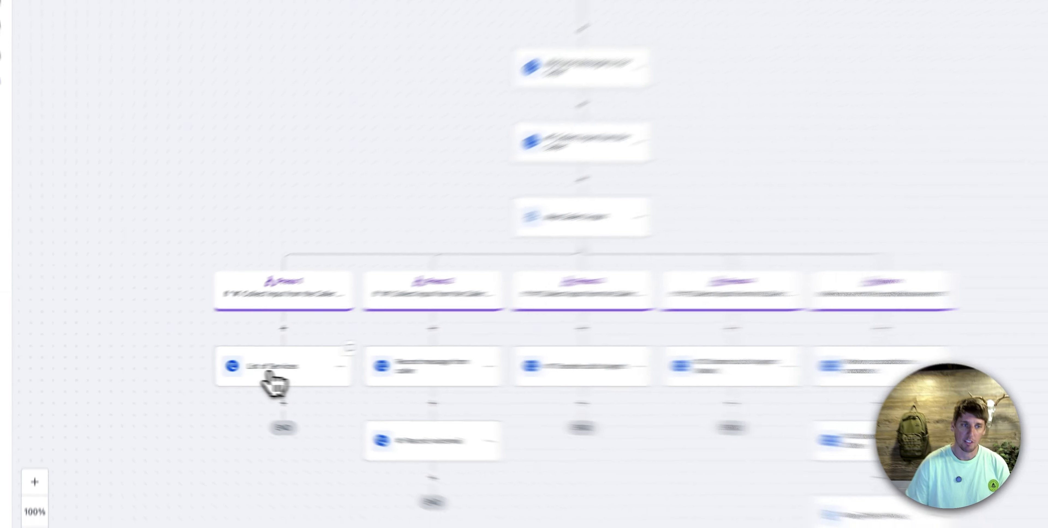
# Review the List of Services message and the Press 3 transfer-to-agent action, closing each without saving
pyautogui.click(270, 381)
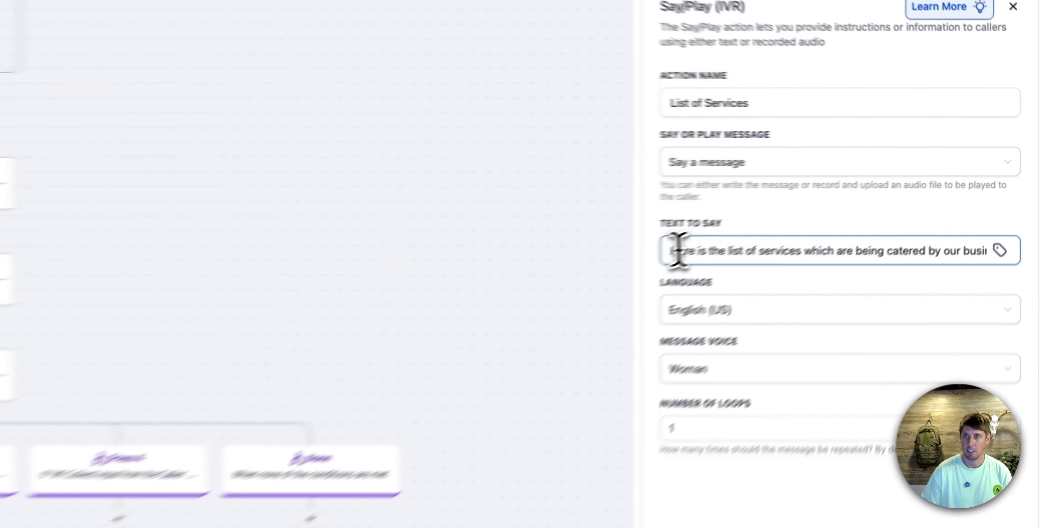
pyautogui.moveTo(841, 191); pyautogui.dragTo(1035, 204)
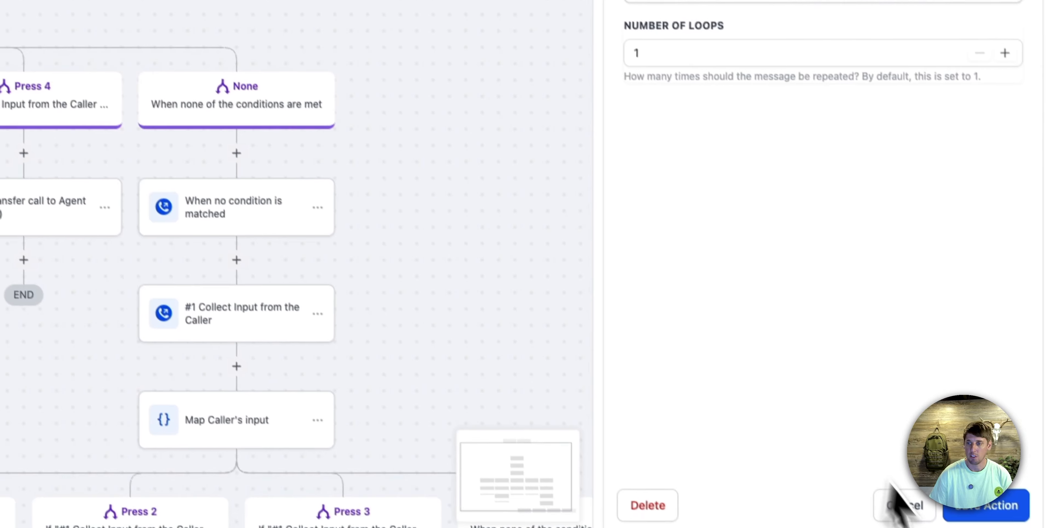
pyautogui.click(888, 501)
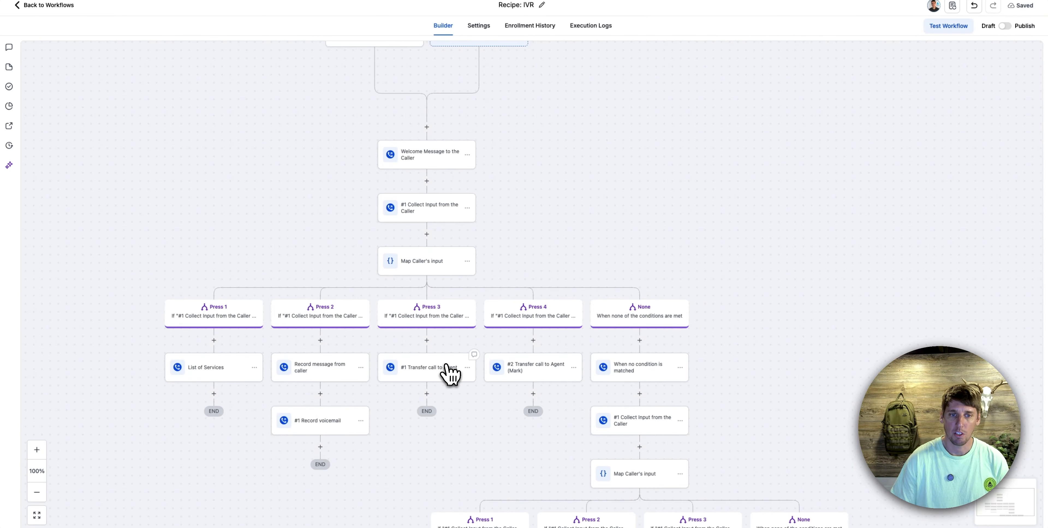
pyautogui.click(428, 368)
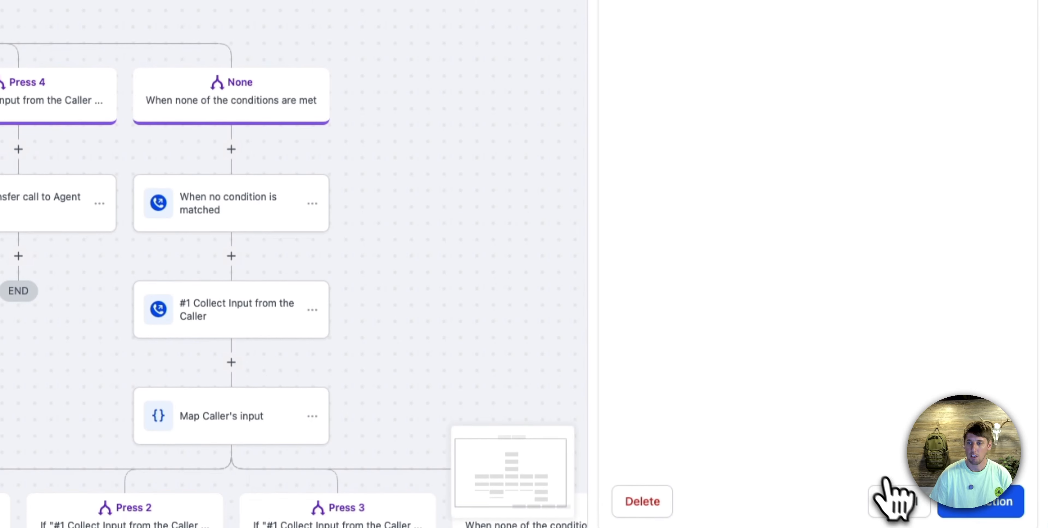
pyautogui.click(893, 501)
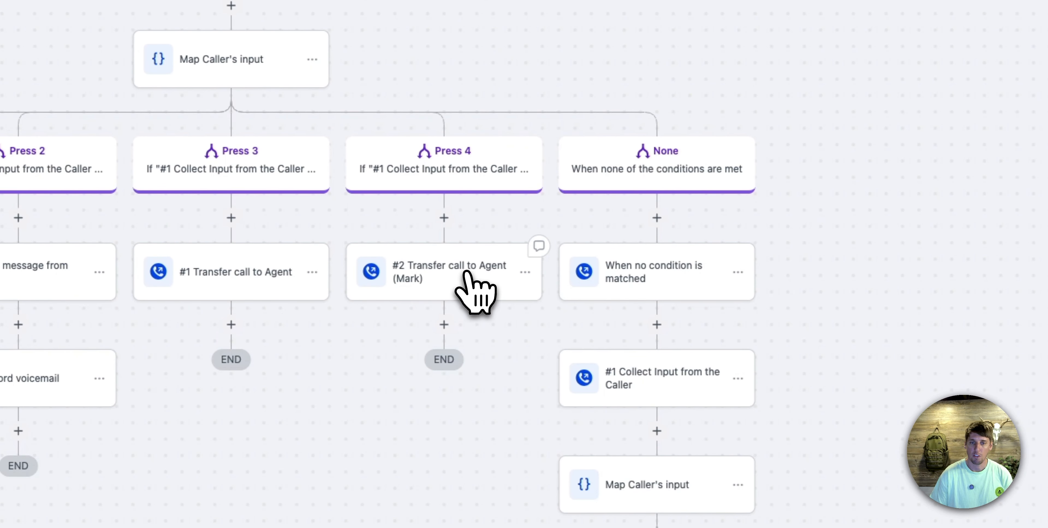
# Try replacing the assigned user with a custom US phone number in the Press 4 transfer action, and discard the changes
pyautogui.click(467, 271)
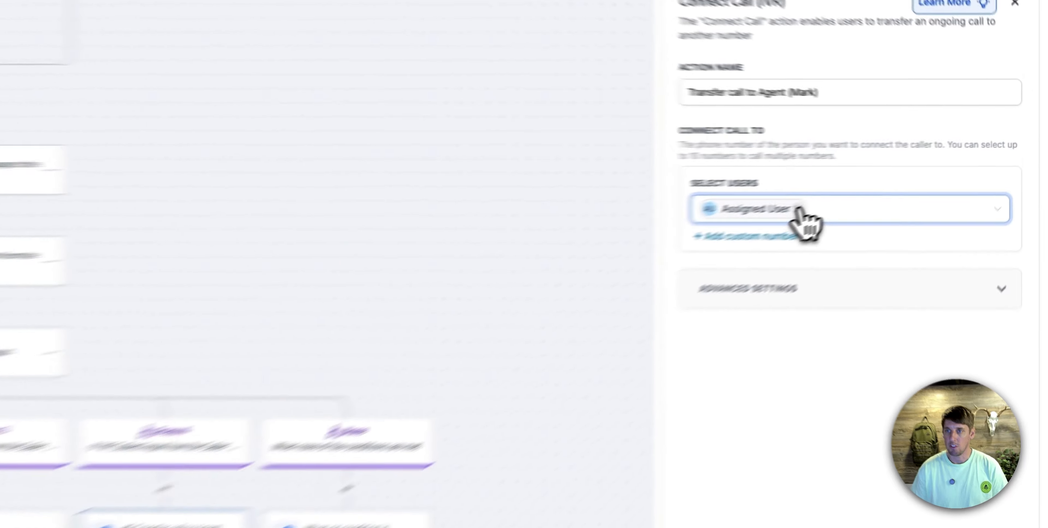
pyautogui.click(902, 177)
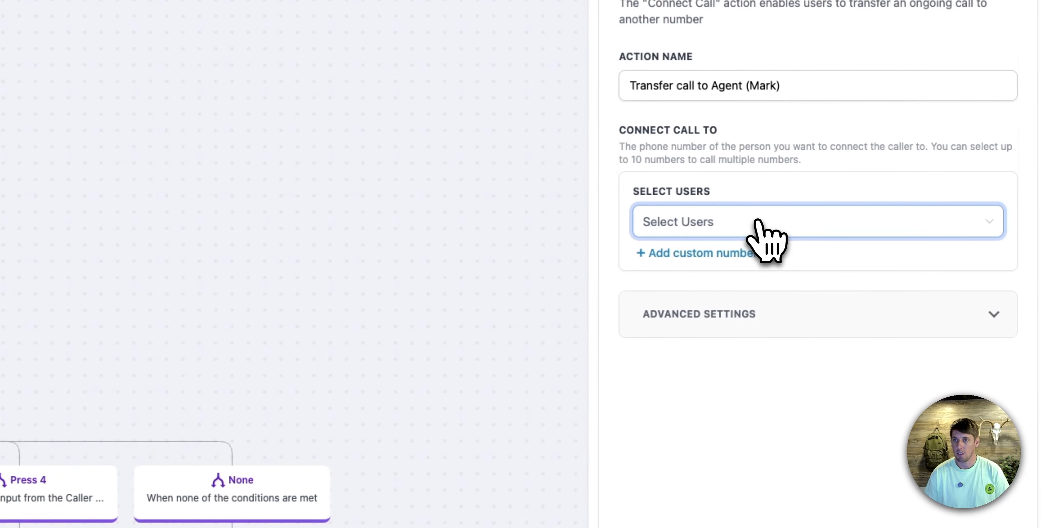
pyautogui.click(710, 254)
pyautogui.click(830, 275)
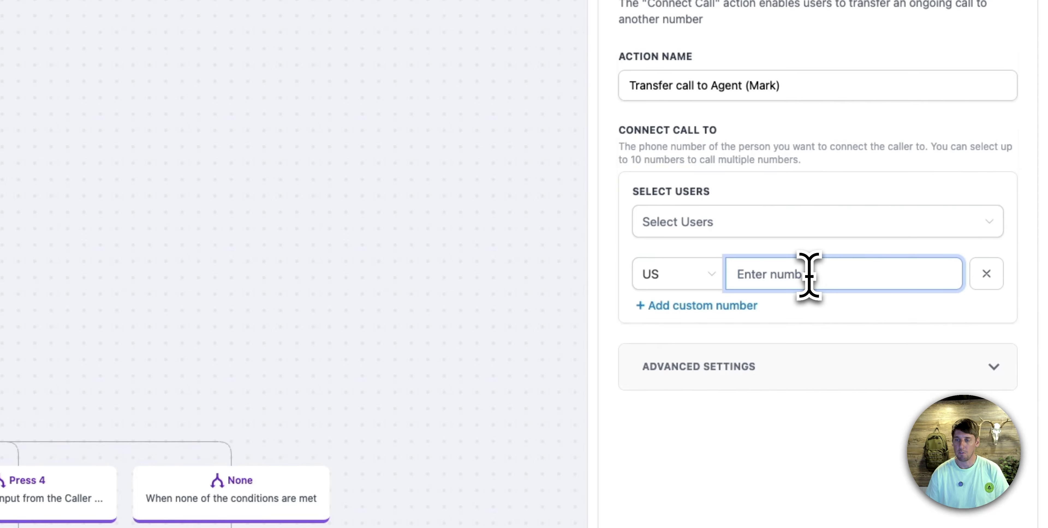
pyautogui.write('612')
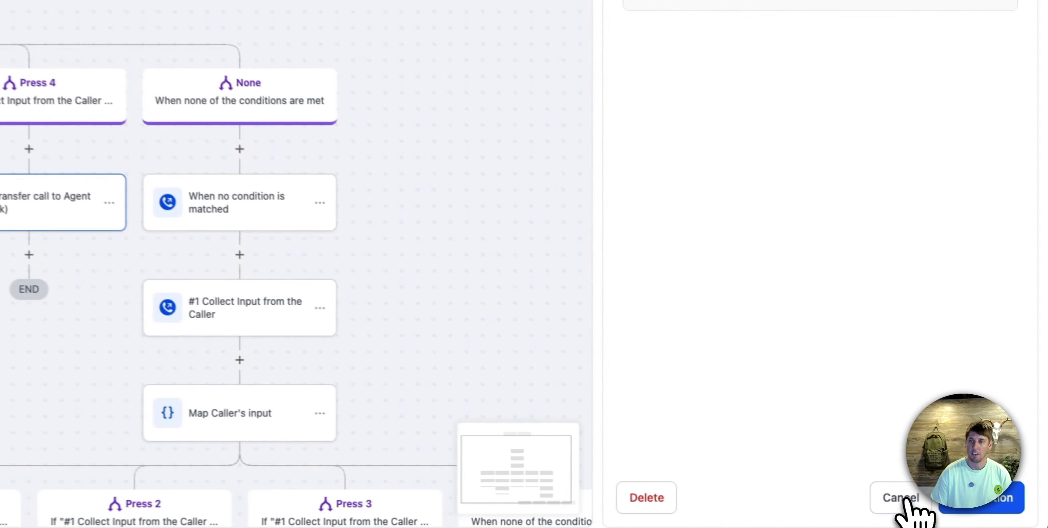
pyautogui.click(973, 517)
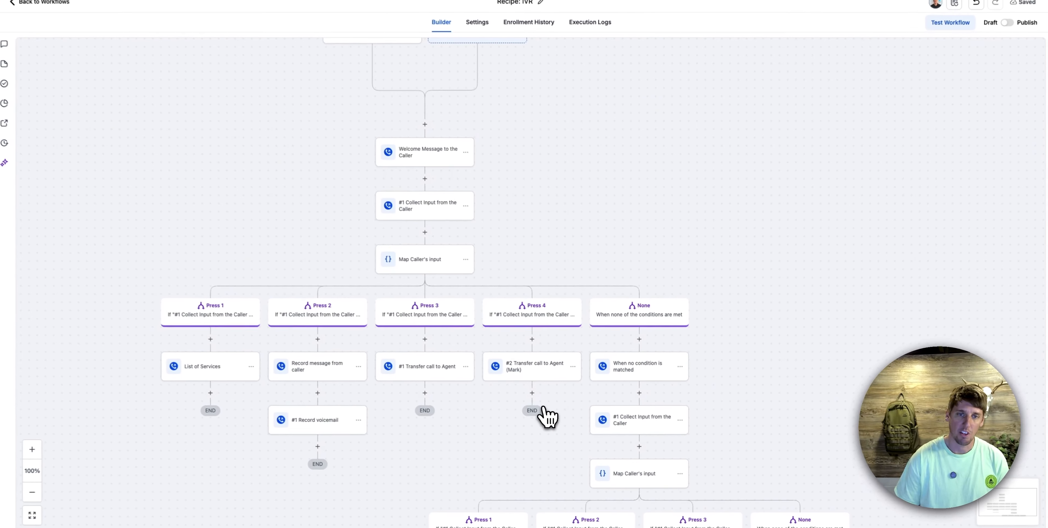
# Examine the None branch's repeated input menu and the copy and move options of the Map Caller's input conditions
pyautogui.scroll(-3, 671, 367)
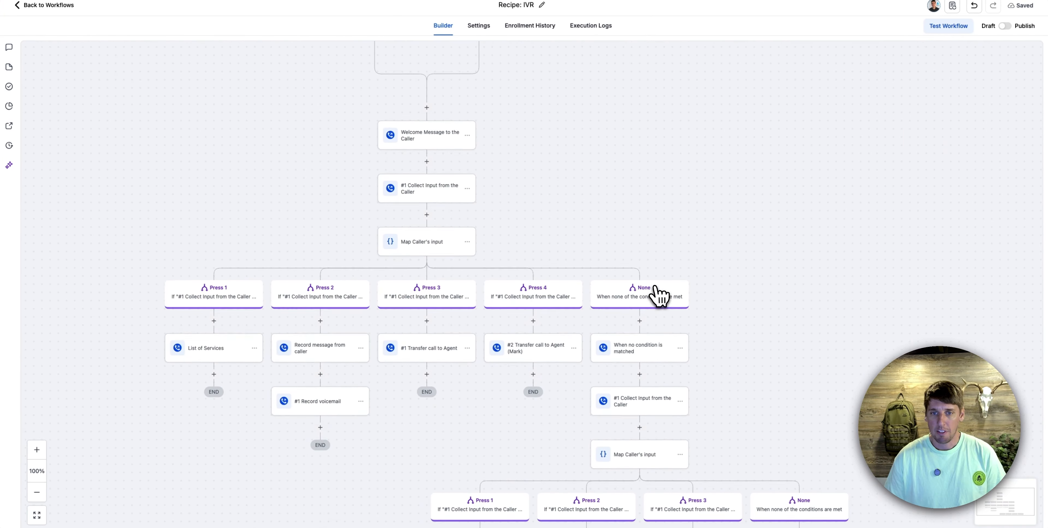
pyautogui.scroll(-1, 686, 339)
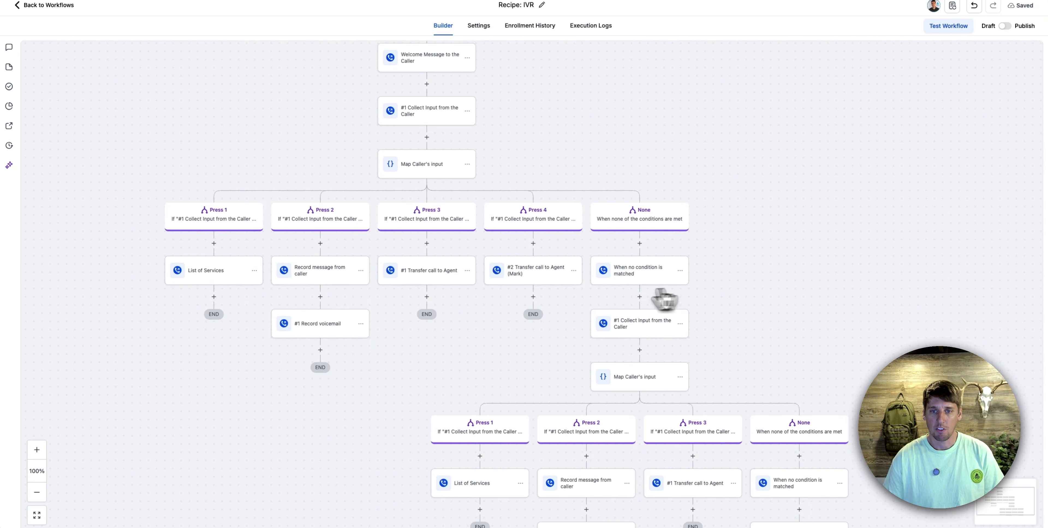
pyautogui.scroll(-1, 639, 301)
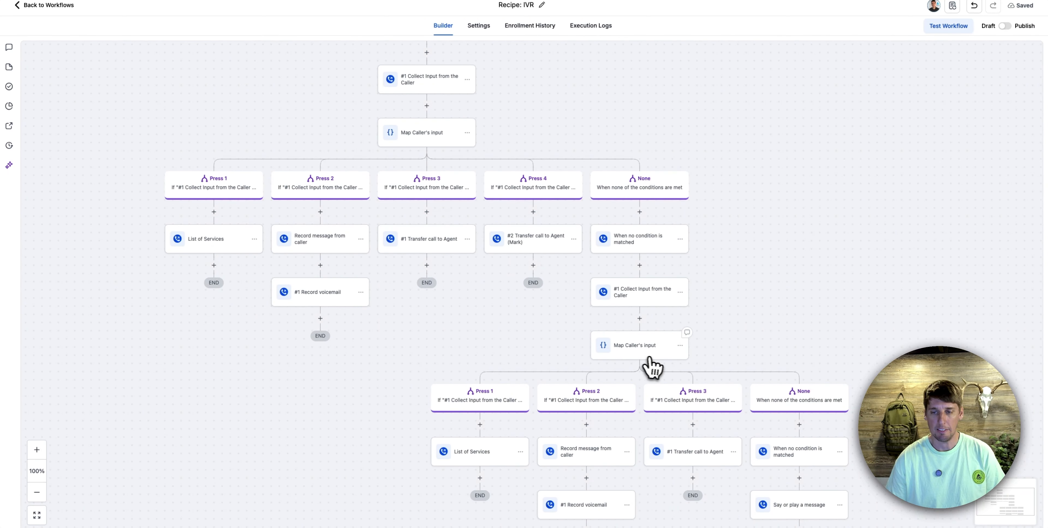
pyautogui.scroll(-1, 655, 364)
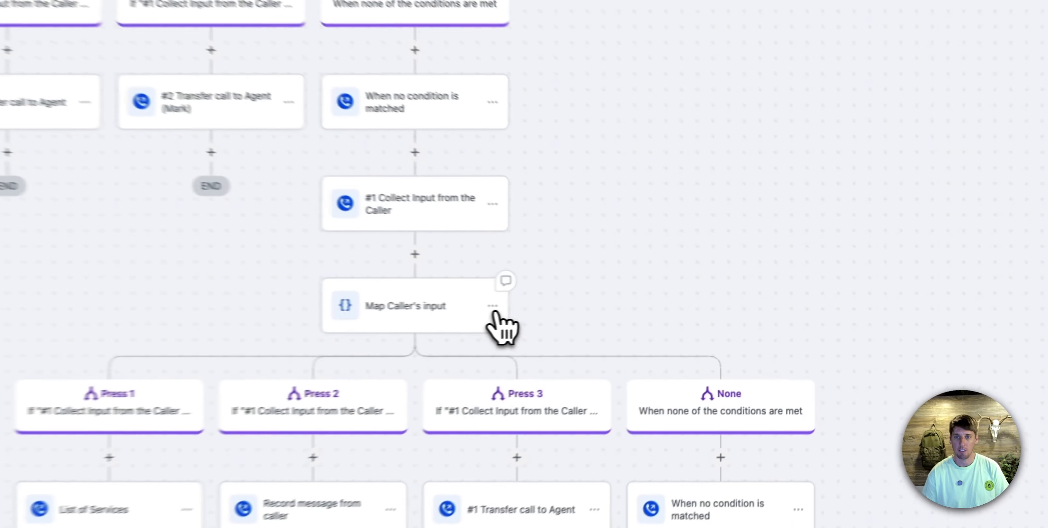
pyautogui.click(680, 307)
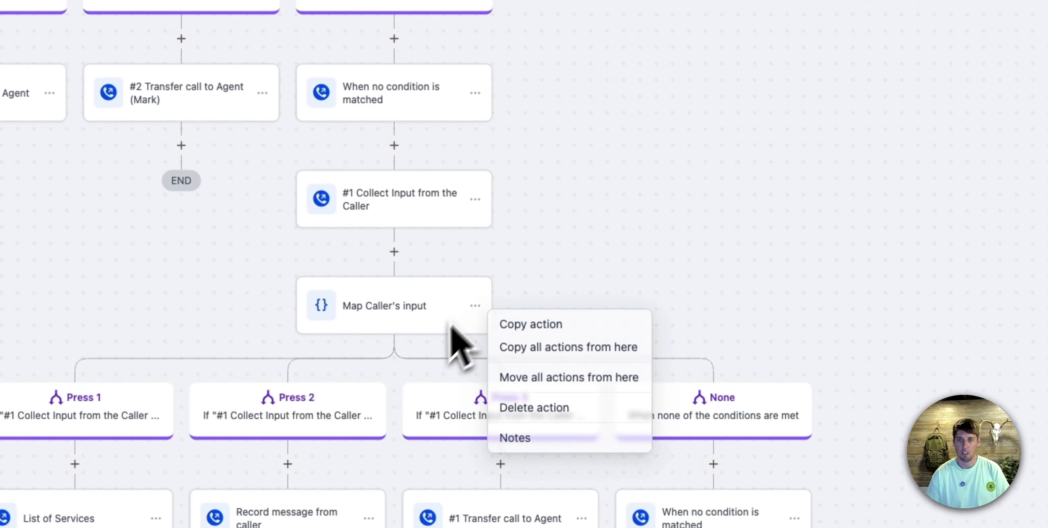
pyautogui.click(704, 161)
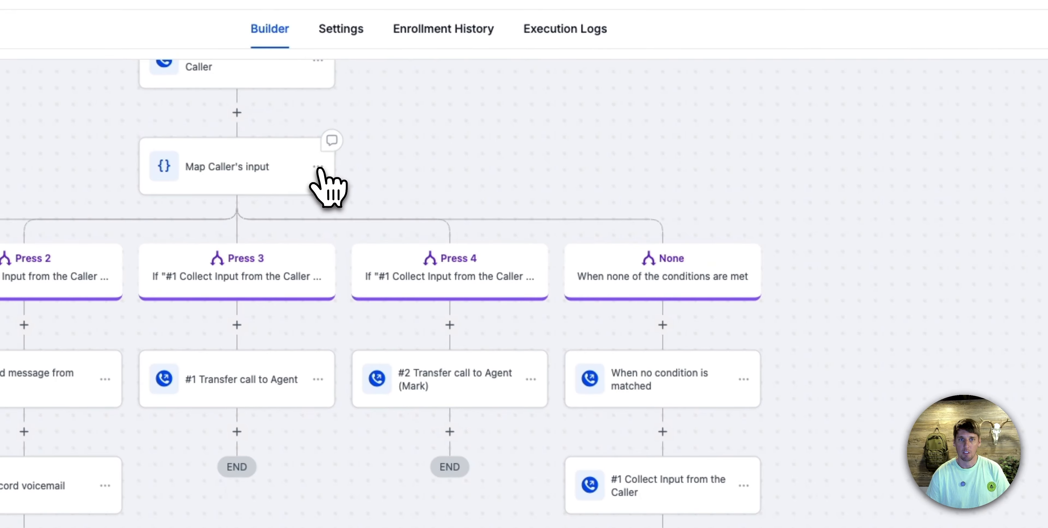
pyautogui.click(318, 168)
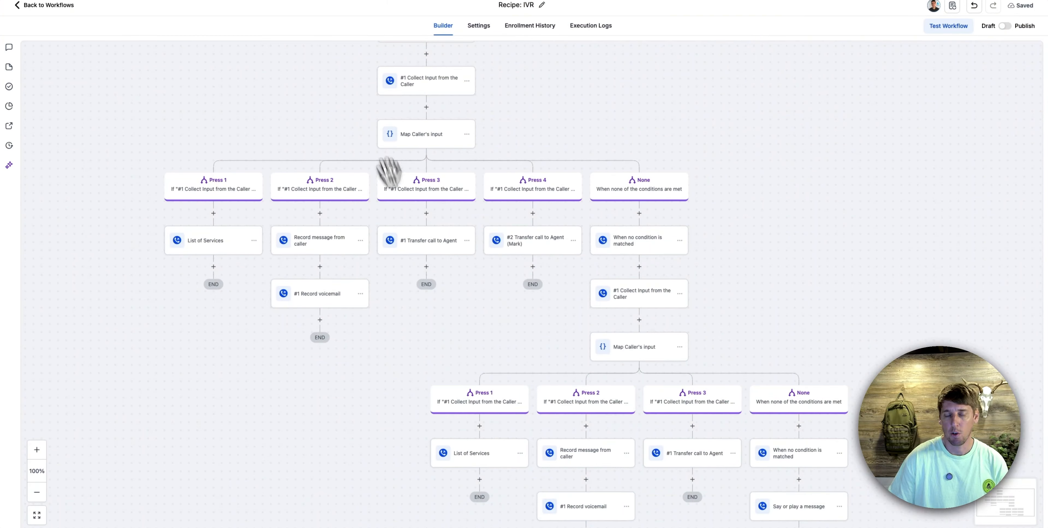
# Add a Send Internal Notification action after the Press 4 call transfer and set its notification type to SMS
pyautogui.click(533, 267)
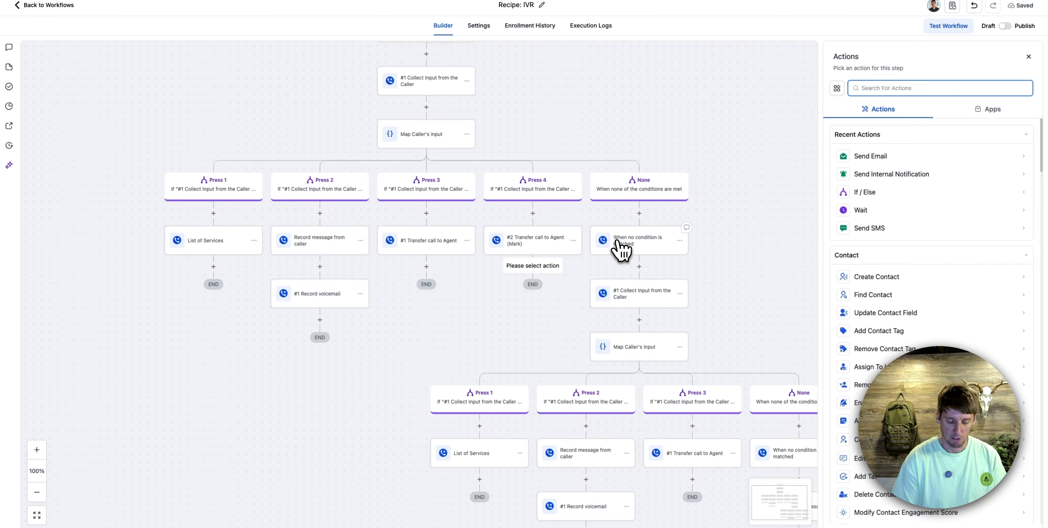
pyautogui.write('inter')
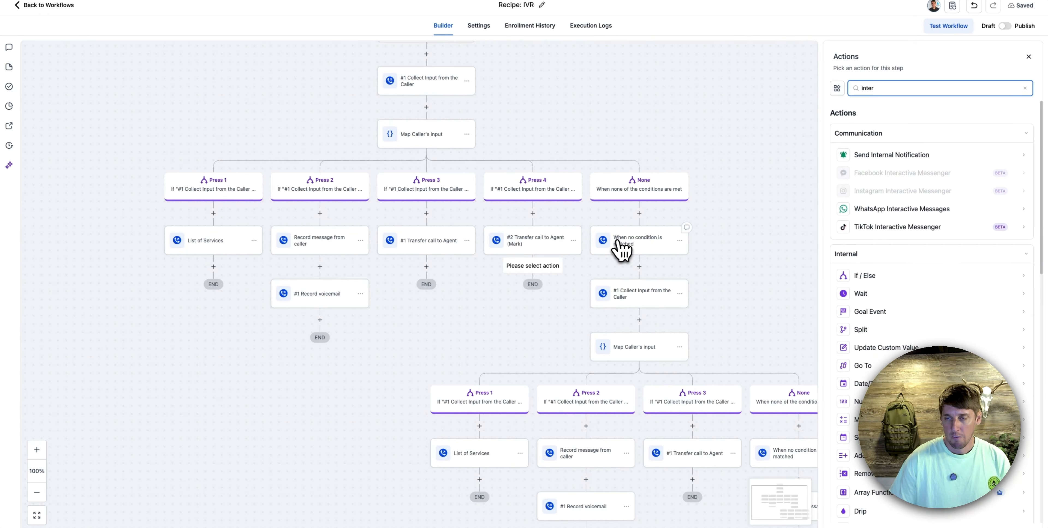
pyautogui.click(908, 156)
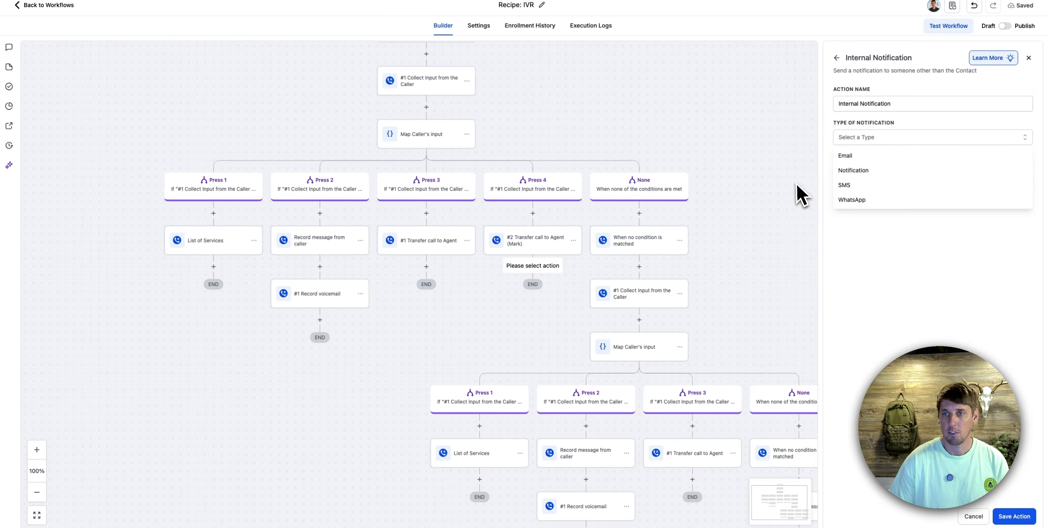
pyautogui.click(844, 185)
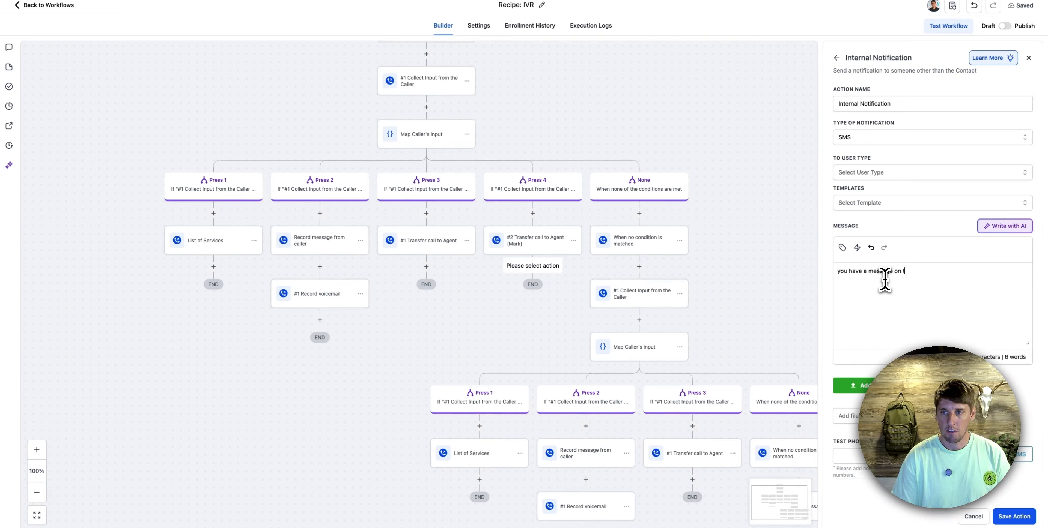
# Write the SMS message "you have a message on the phone system {{contact.phone}}. Call them back!", inserting the contact's phone as a custom value
pyautogui.press('BackSpace')
pyautogui.press('BackSpace')
pyautogui.write('system')
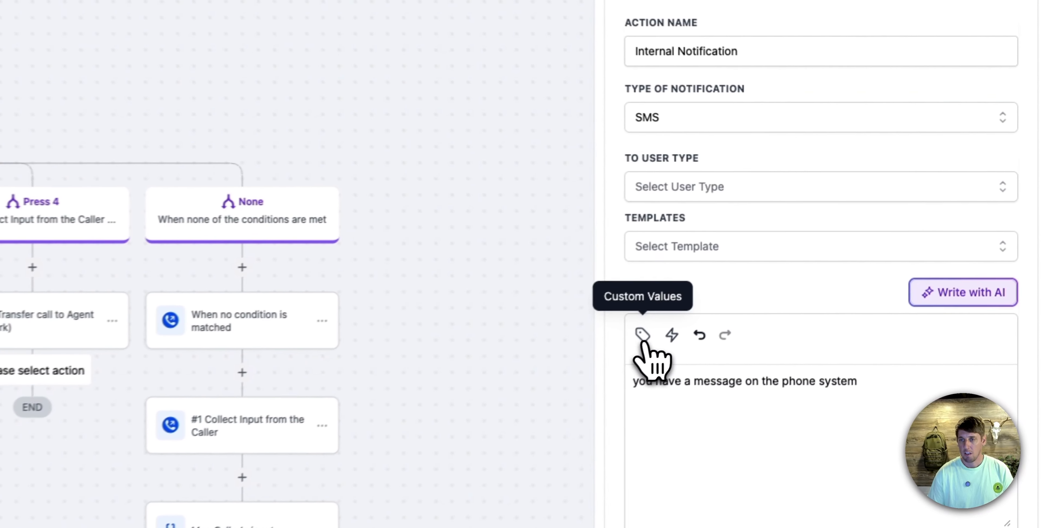
pyautogui.click(842, 247)
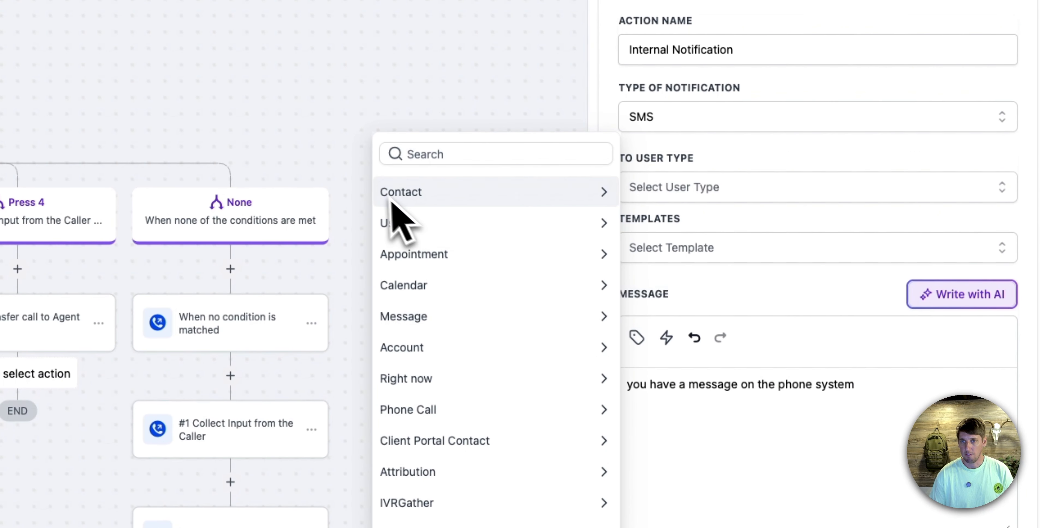
pyautogui.click(470, 200)
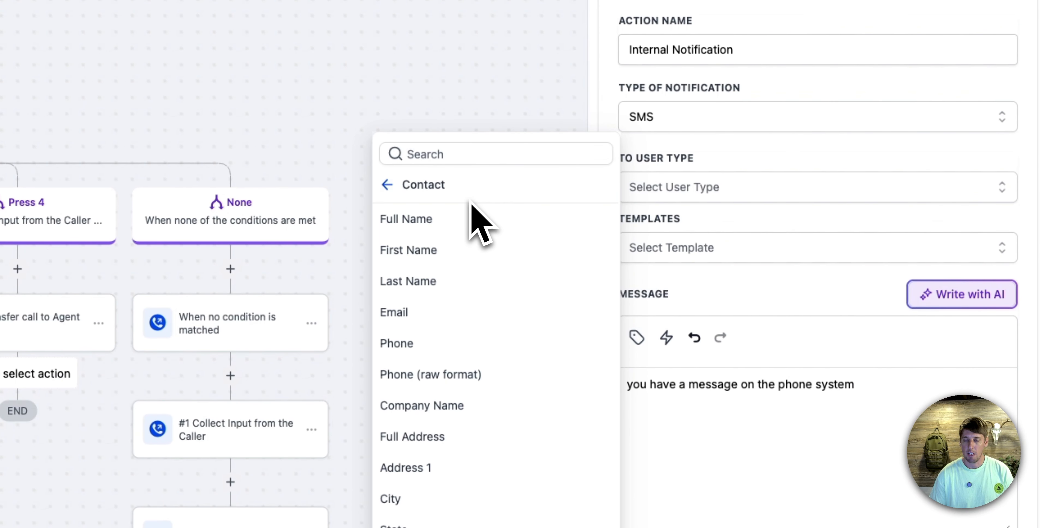
pyautogui.click(431, 346)
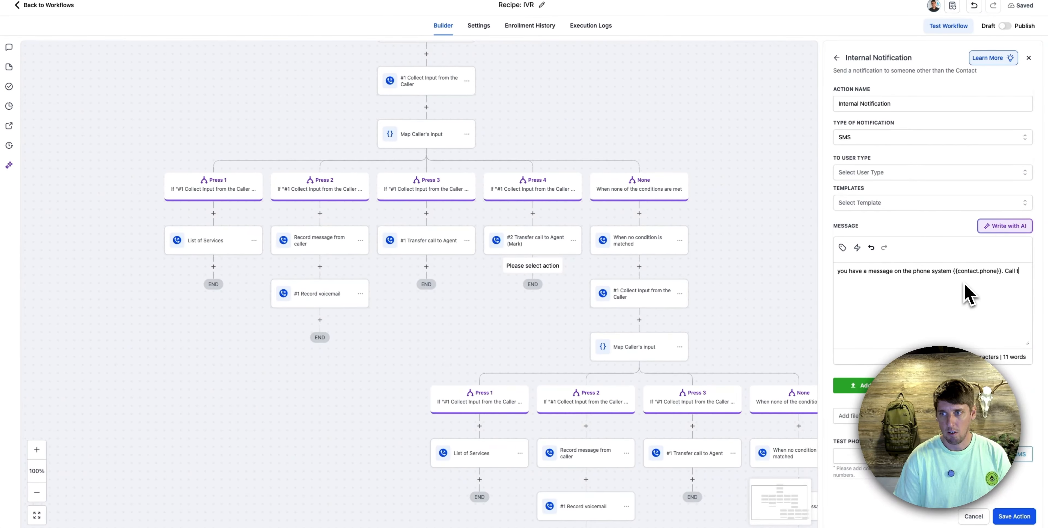
pyautogui.write('. Call themm')
pyautogui.press('BackSpace')
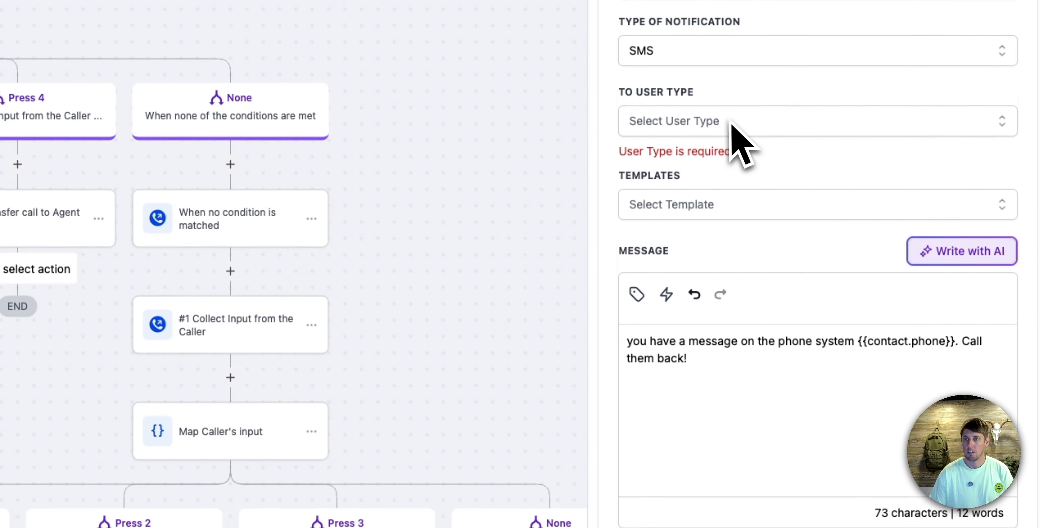
# Choose the recipient user type for the internal SMS notification and save the action
pyautogui.click(729, 122)
pyautogui.click(700, 159)
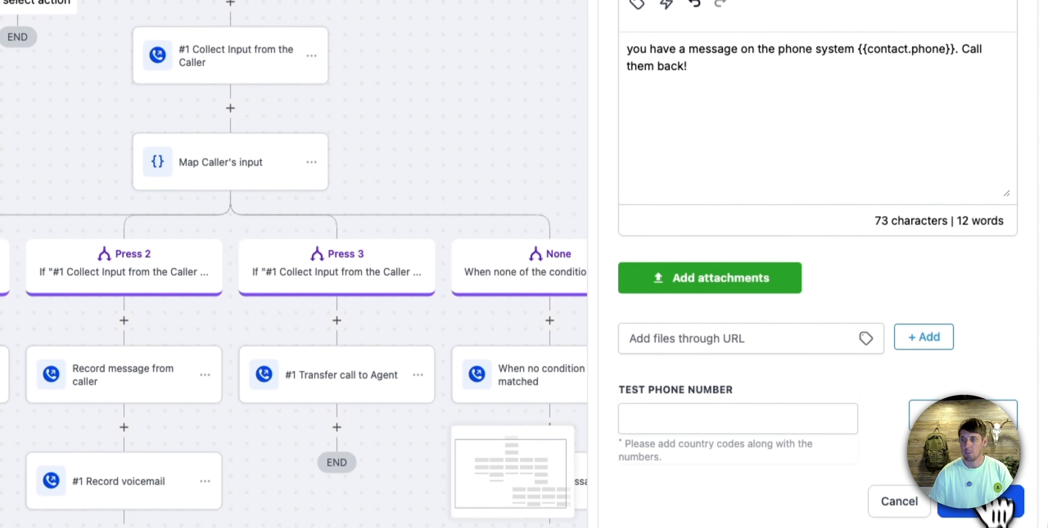
pyautogui.click(984, 505)
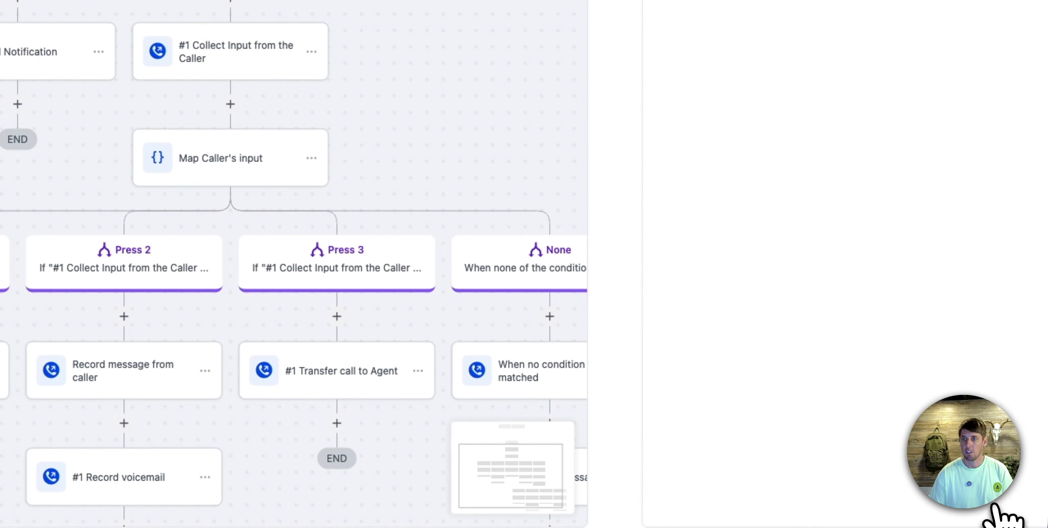